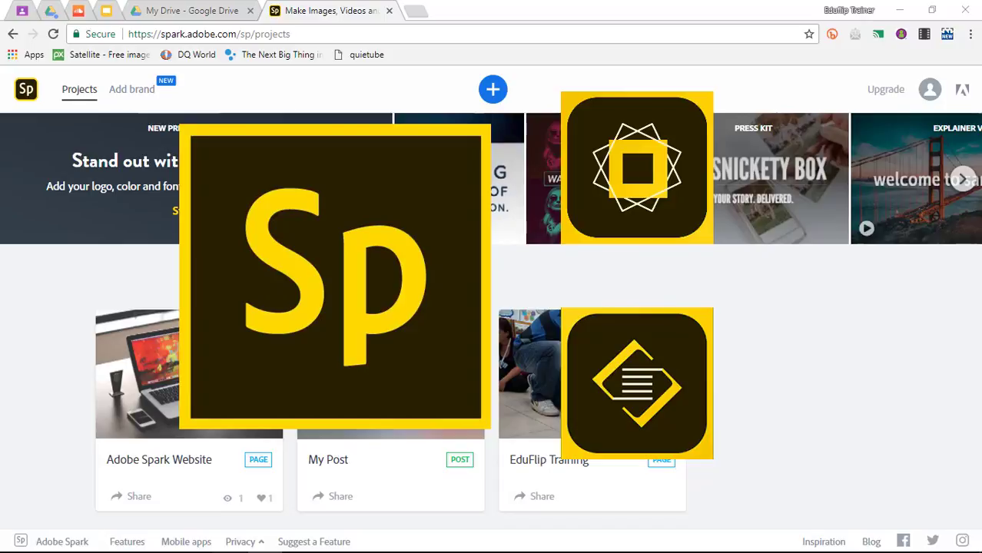
# Step: Choose Video from the Create new menu and title the story 'Demo for Spark Video'
pyautogui.click(494, 90)
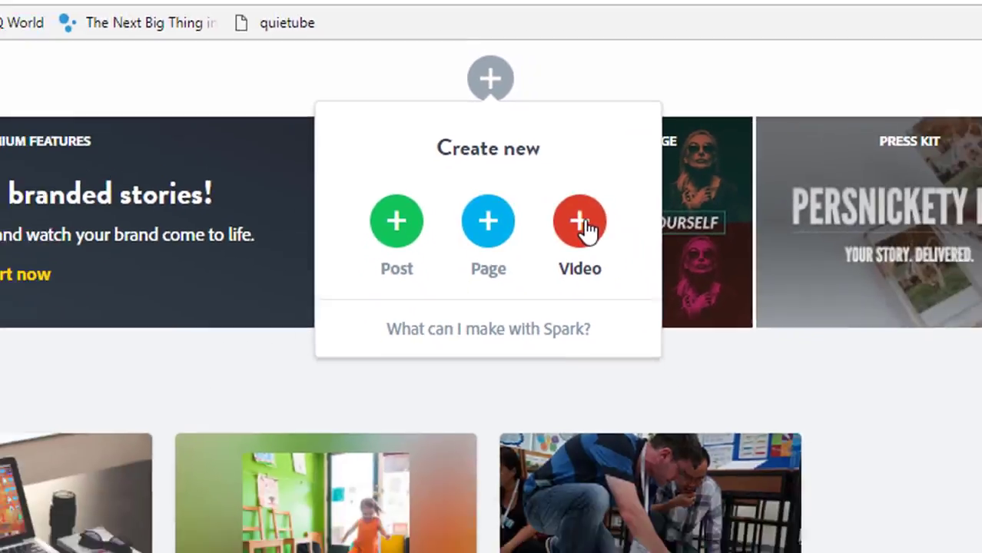
pyautogui.click(649, 298)
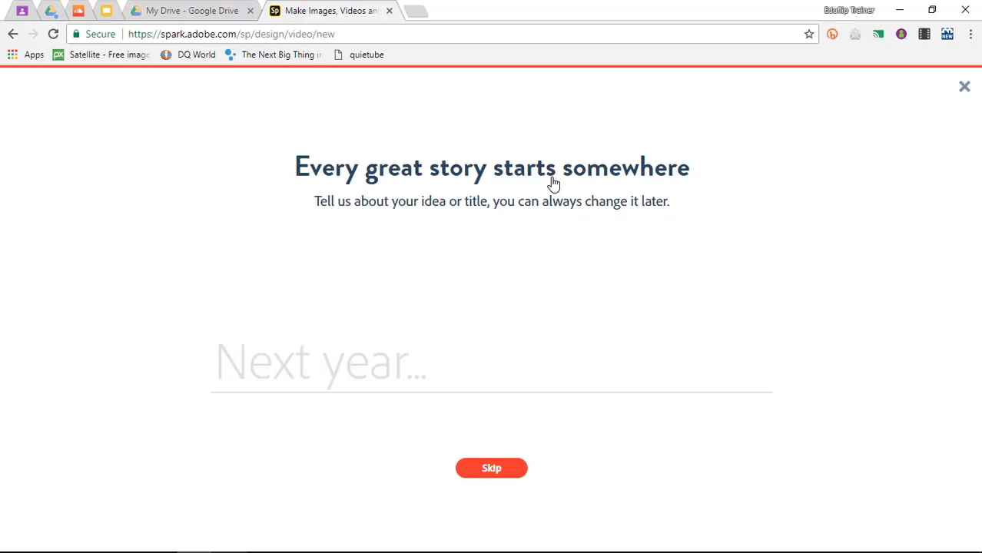
pyautogui.write('De')
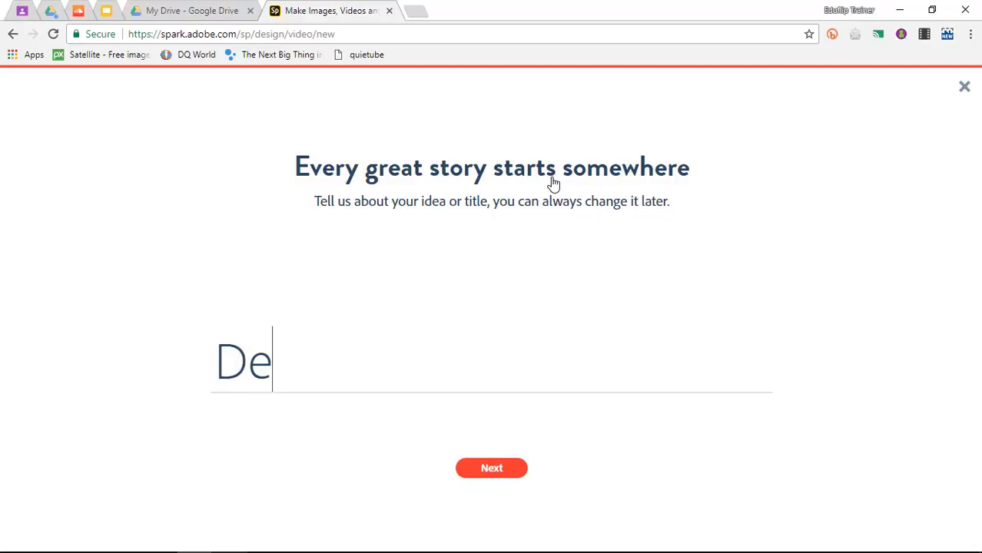
pyautogui.write('mo for Spark Video')
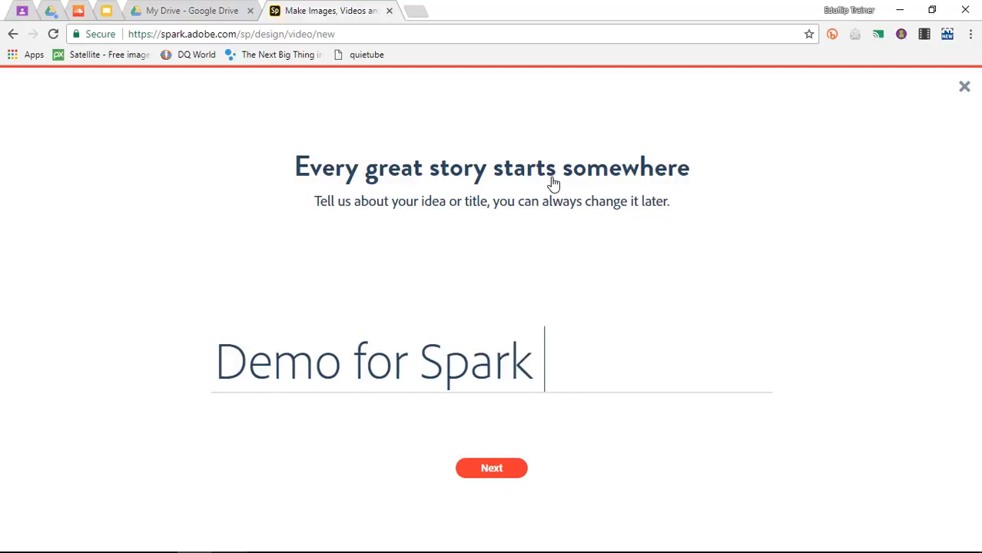
# Step: Confirm the title and pick the Promote an Idea story template
pyautogui.click(491, 472)
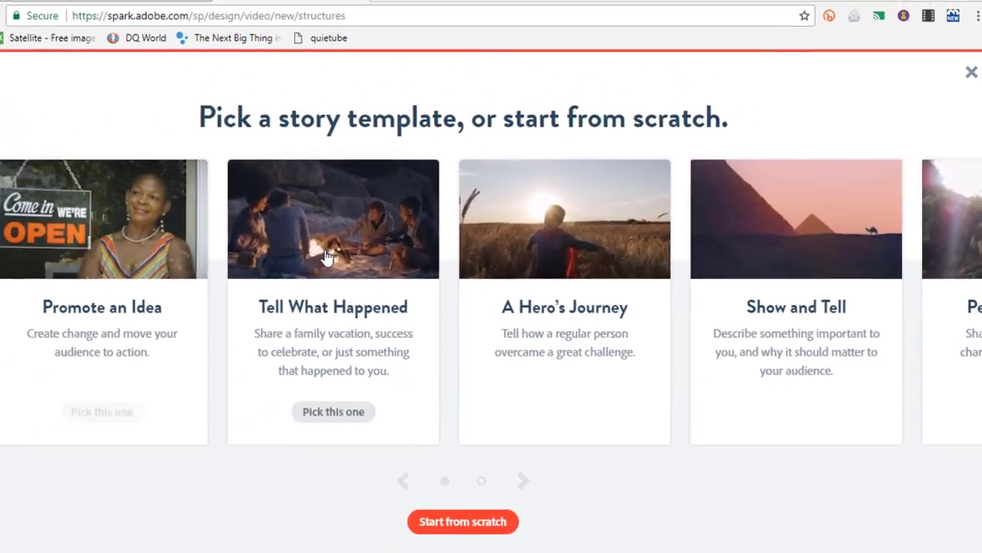
pyautogui.moveTo(114, 405)
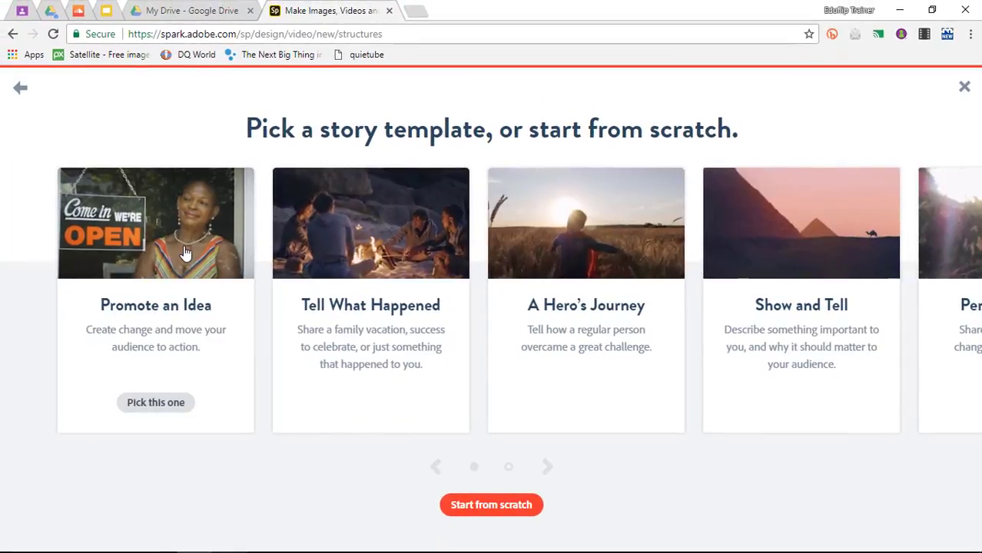
pyautogui.click(166, 401)
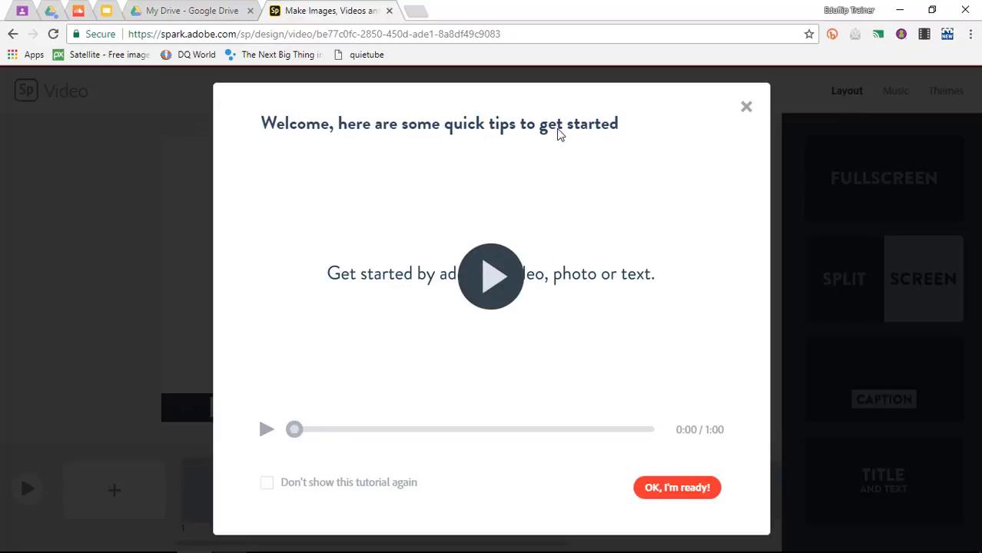
# Step: Briefly play then pause the quick-tips video, and close it with 'OK, I'm ready!'
pyautogui.click(495, 290)
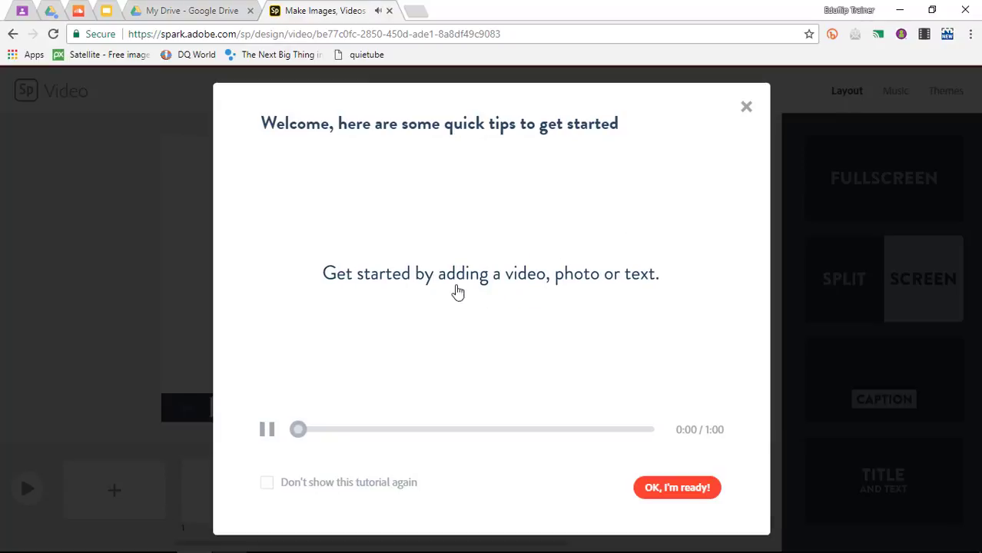
pyautogui.click(266, 433)
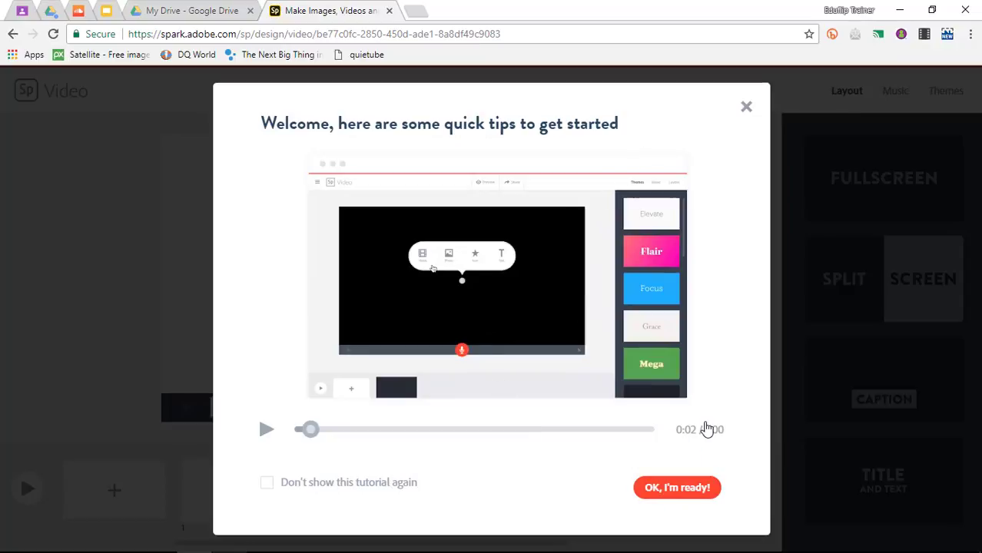
pyautogui.click(679, 492)
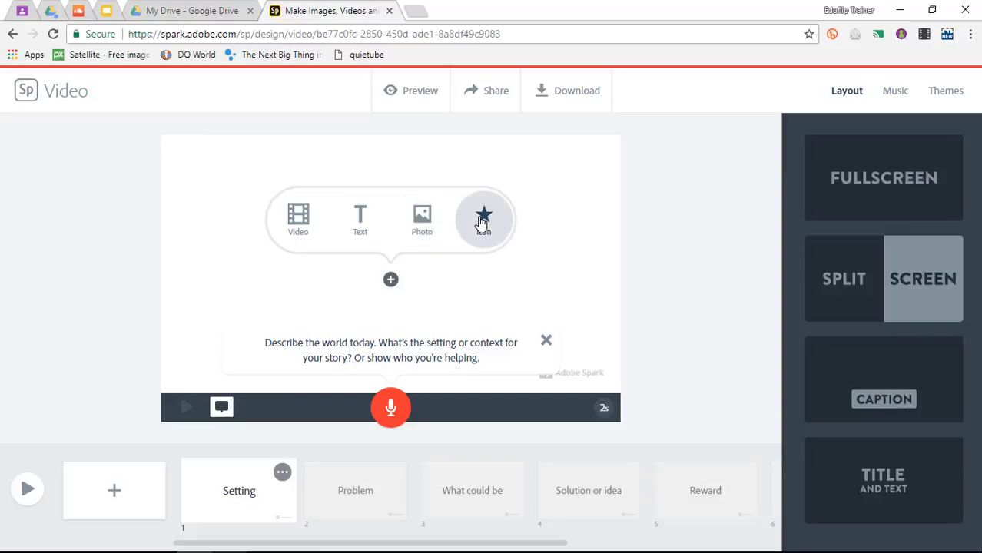
# Step: Place a free 'hills' photo on slide 1 and add the text 'Have you ever been on a trip?'
pyautogui.click(422, 217)
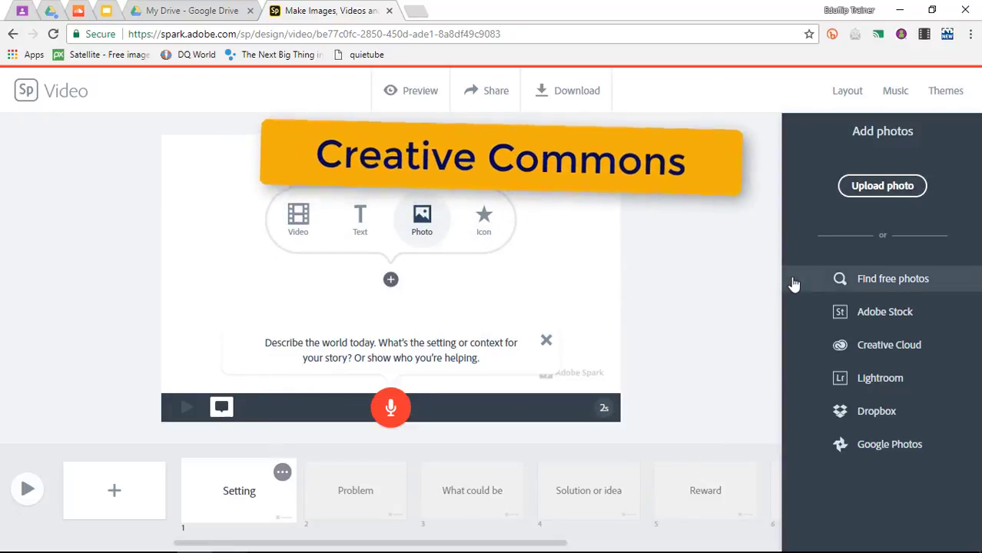
pyautogui.click(888, 283)
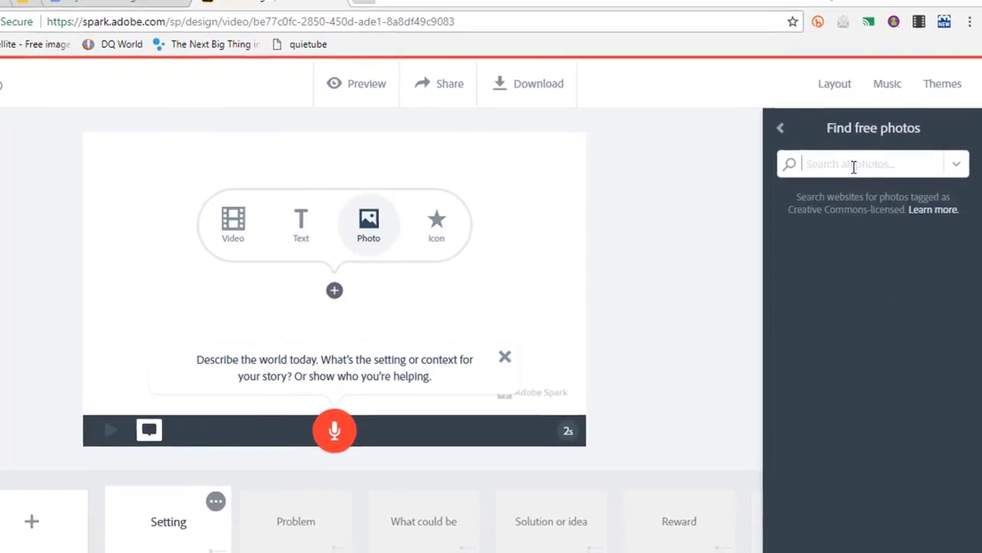
pyautogui.write('hills')
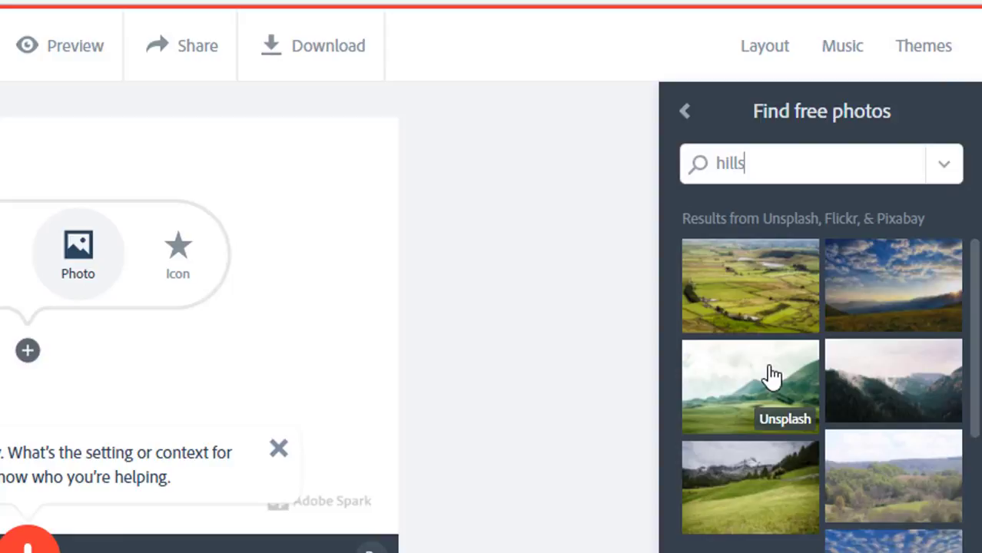
pyautogui.click(768, 377)
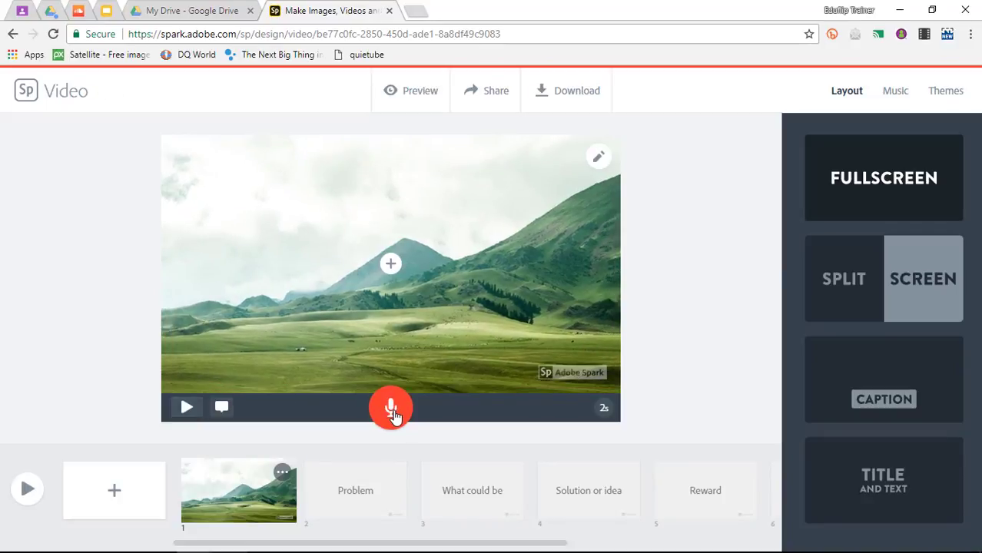
pyautogui.click(390, 266)
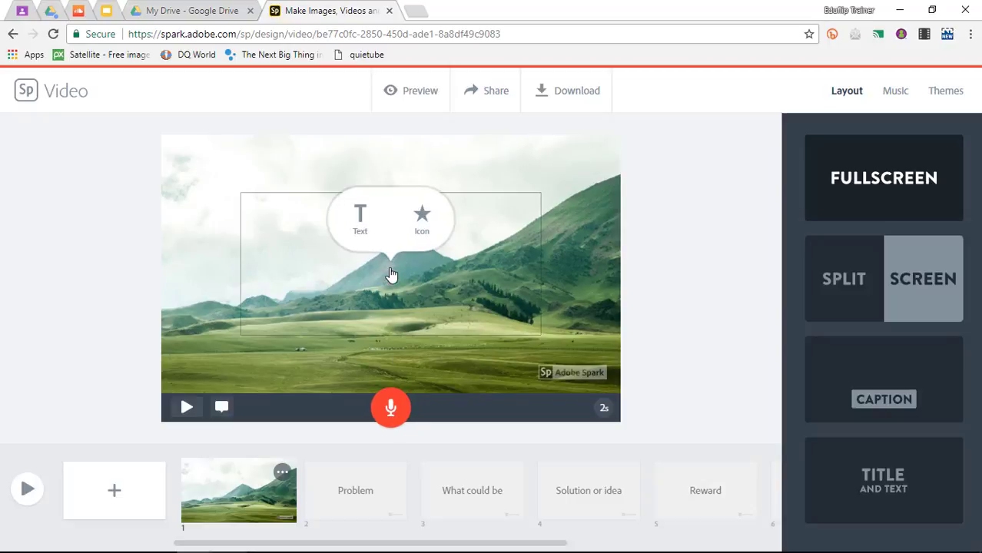
pyautogui.click(357, 213)
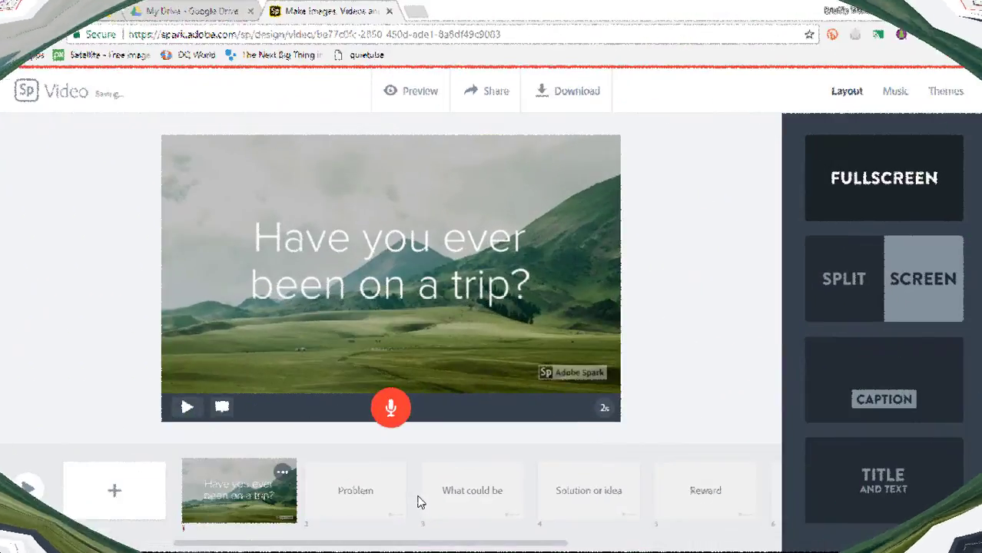
# Step: Put the misty mountain photo on the Problem slide and add a text box over it
pyautogui.click(344, 490)
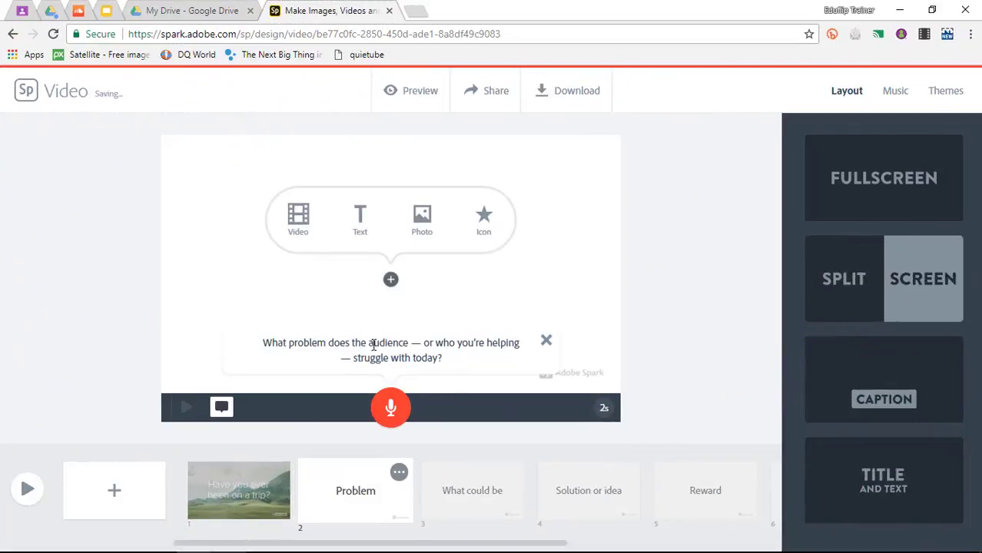
pyautogui.click(425, 222)
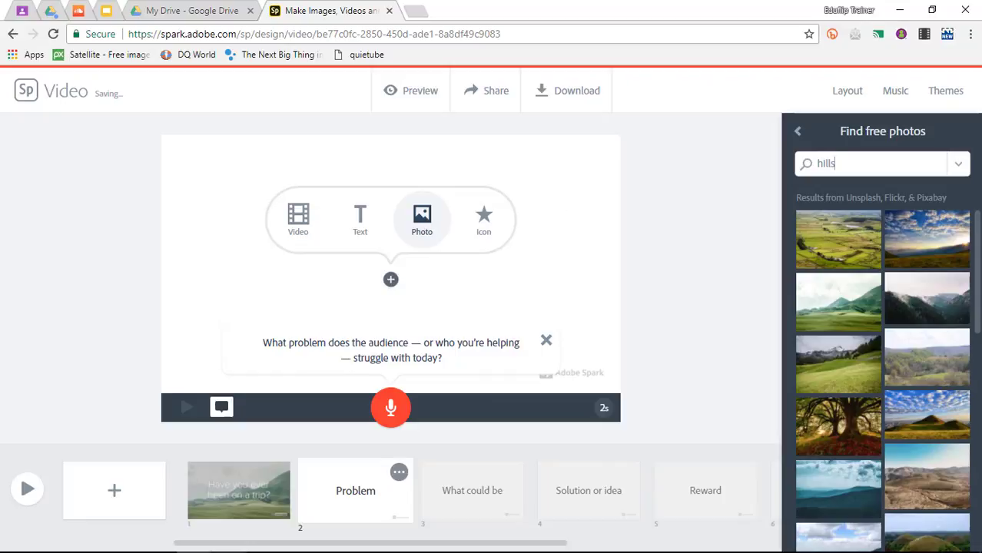
pyautogui.click(915, 321)
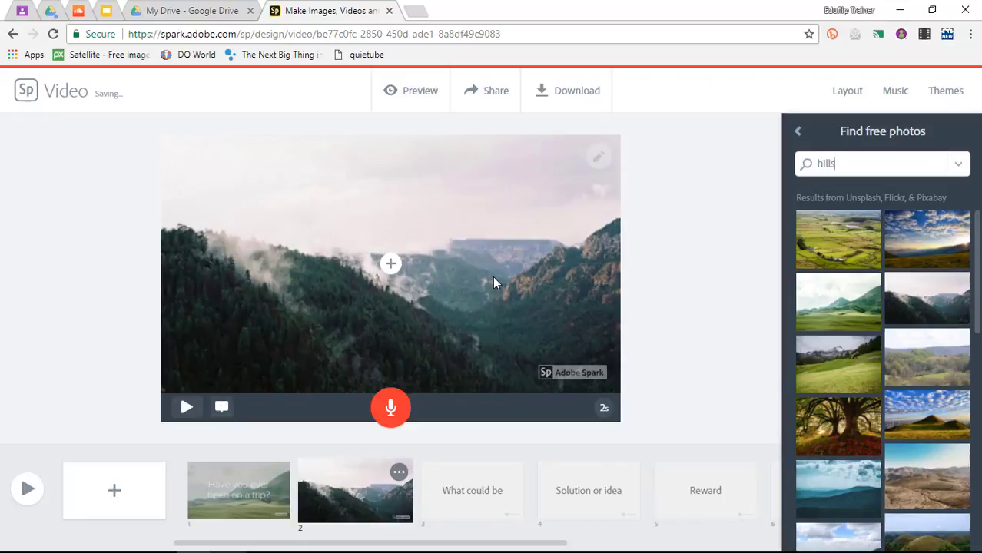
pyautogui.click(390, 269)
pyautogui.click(357, 223)
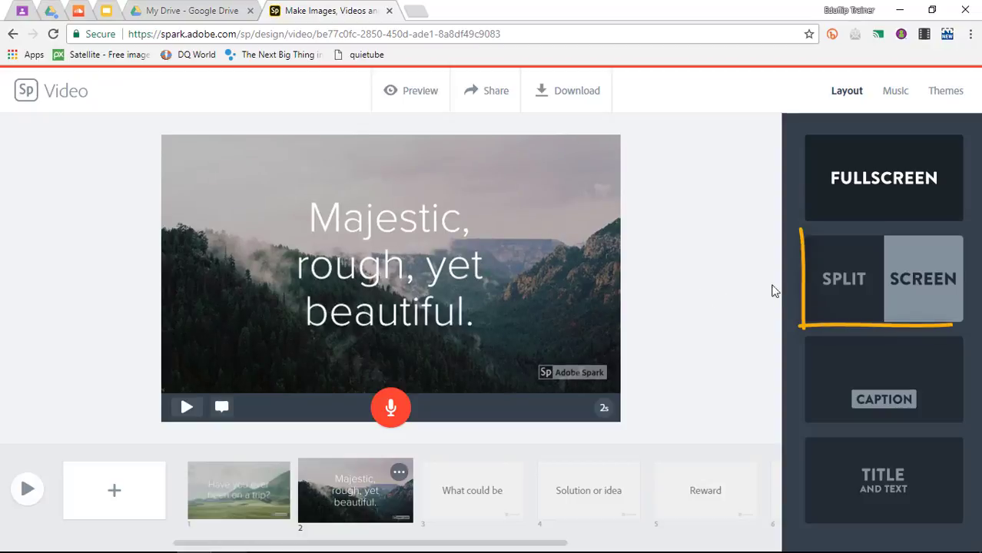
# Step: Try the split-screen and title-and-text layouts, settling on the Caption layout
pyautogui.click(831, 288)
pyautogui.click(897, 393)
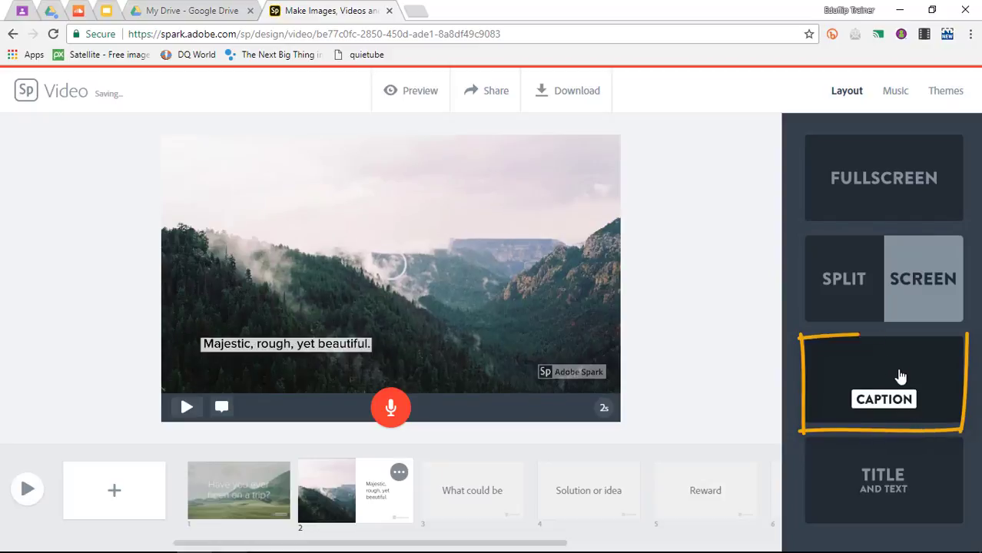
pyautogui.click(865, 478)
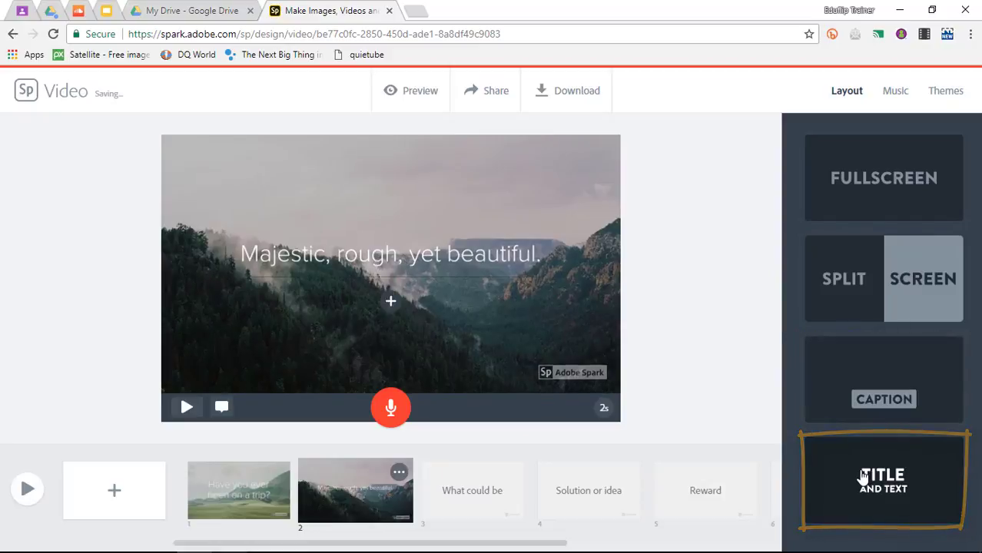
pyautogui.click(889, 394)
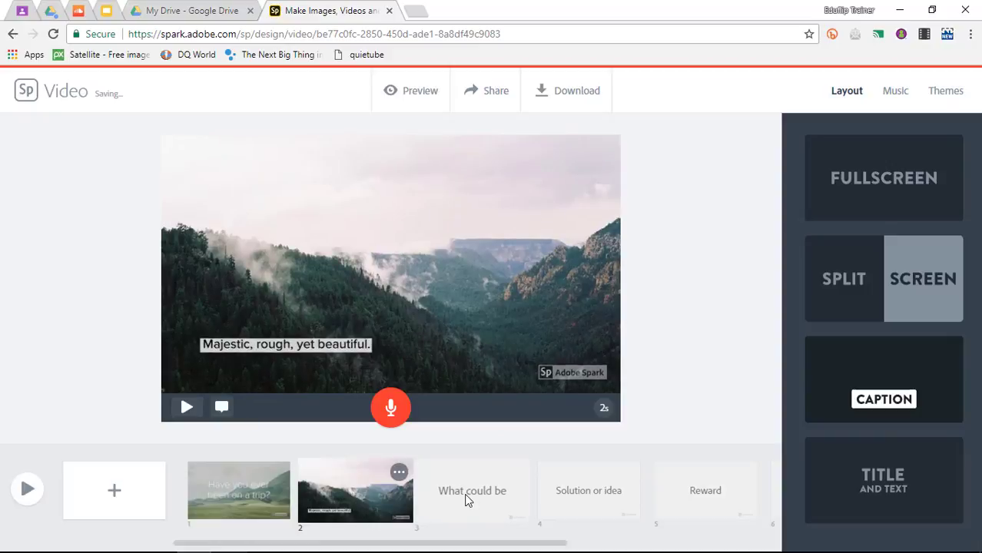
# Step: Upload the Lego clip from Downloads to slide 3, trim it to 10 seconds, and save
pyautogui.click(467, 499)
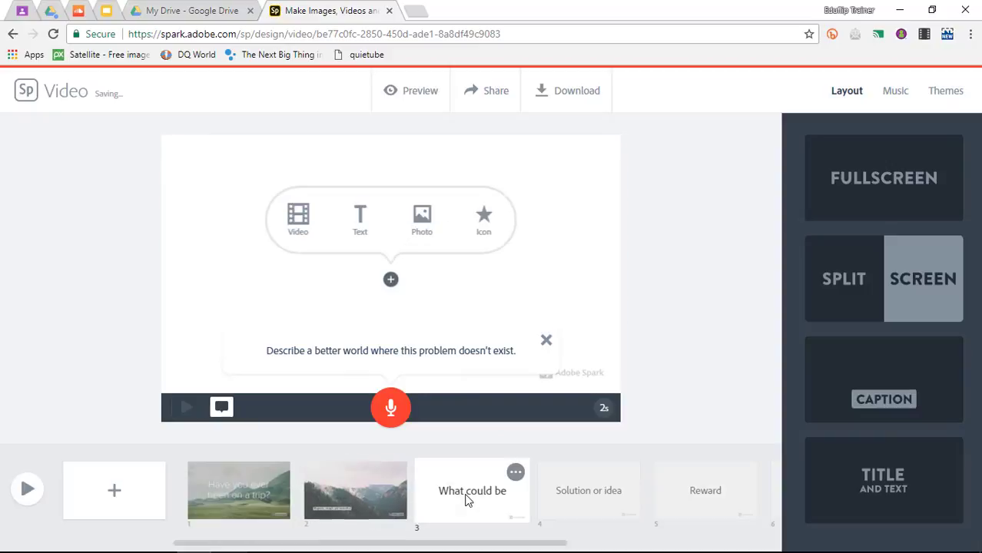
pyautogui.click(305, 228)
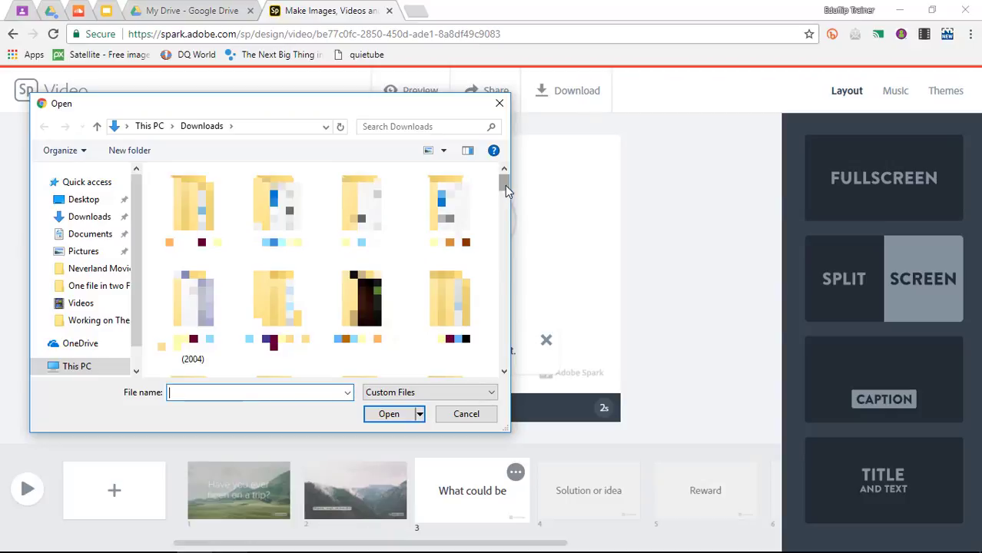
pyautogui.moveTo(505, 185); pyautogui.dragTo(503, 254)
pyautogui.click(365, 231)
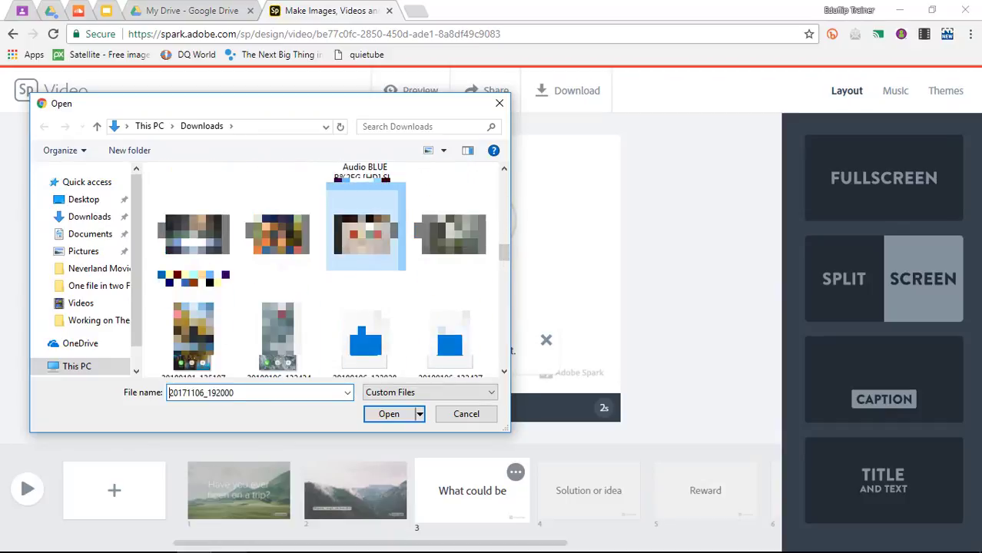
pyautogui.doubleClick(366, 228)
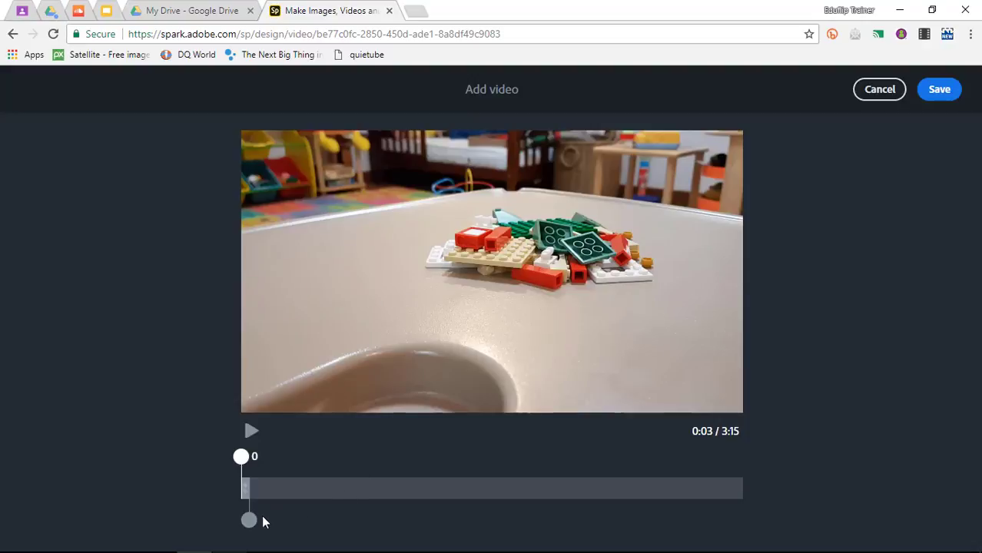
pyautogui.moveTo(249, 520); pyautogui.dragTo(270, 511)
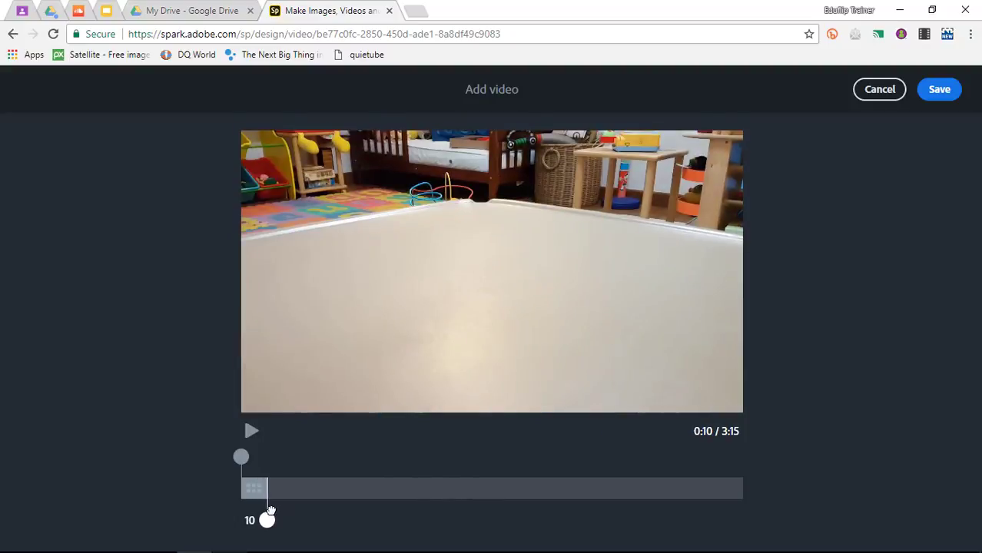
pyautogui.click(942, 95)
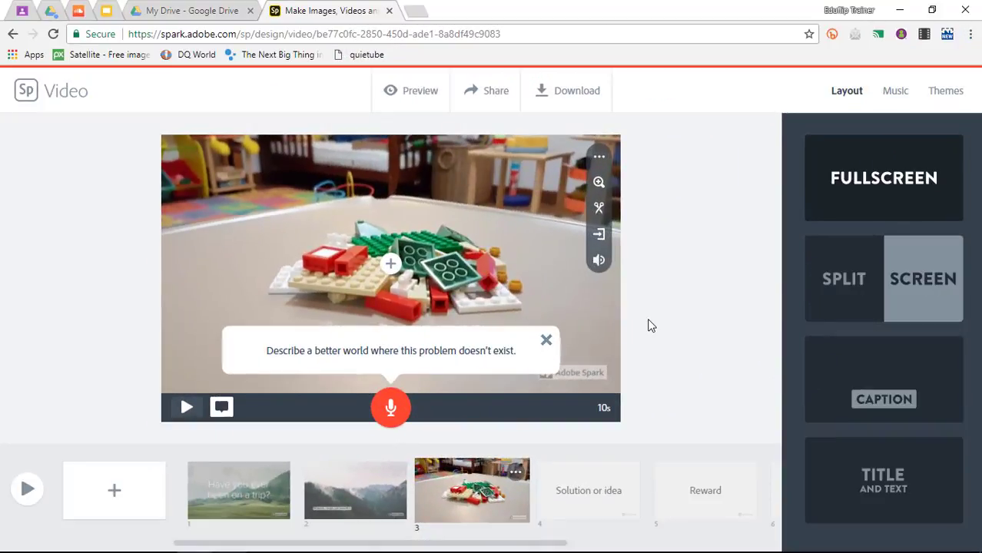
# Step: Allow microphone access, record a narration take for the Lego clip, then re-record it
pyautogui.click(392, 411)
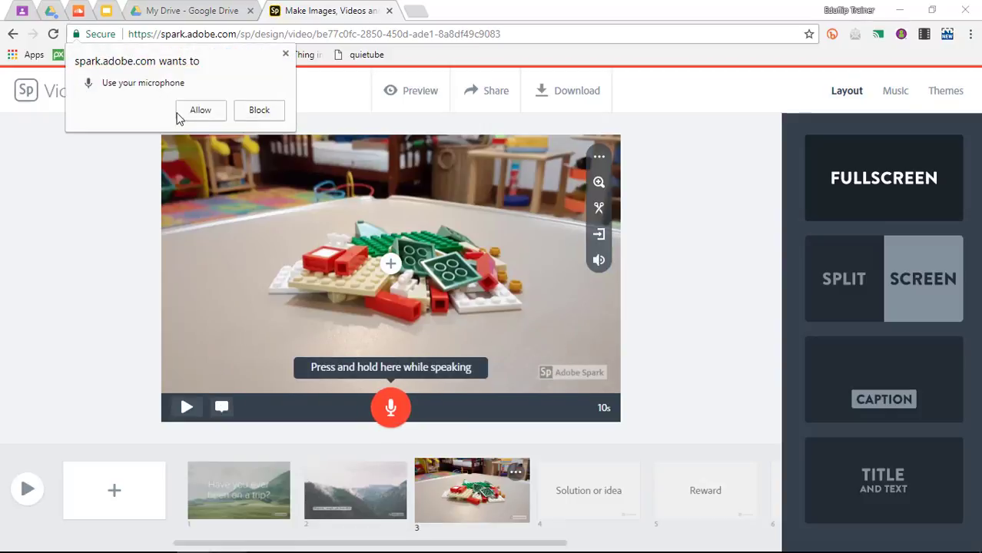
pyautogui.click(199, 112)
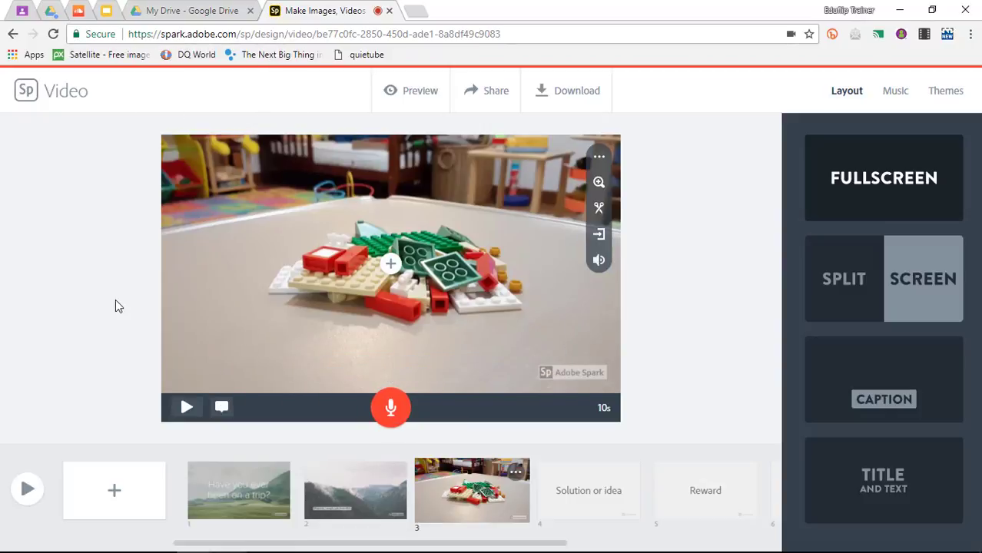
pyautogui.click(392, 409)
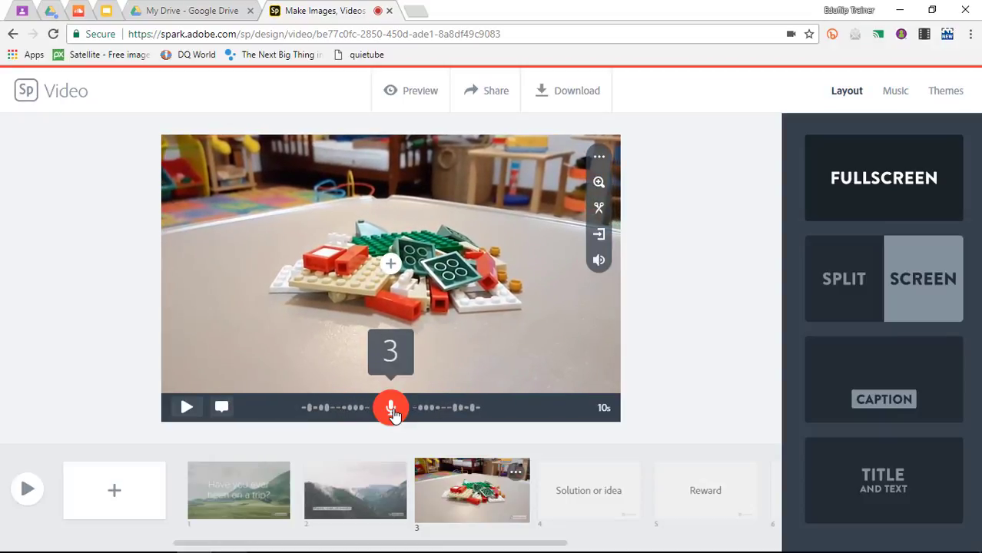
pyautogui.moveTo(392, 413); pyautogui.dragTo(394, 415)
pyautogui.click(188, 408)
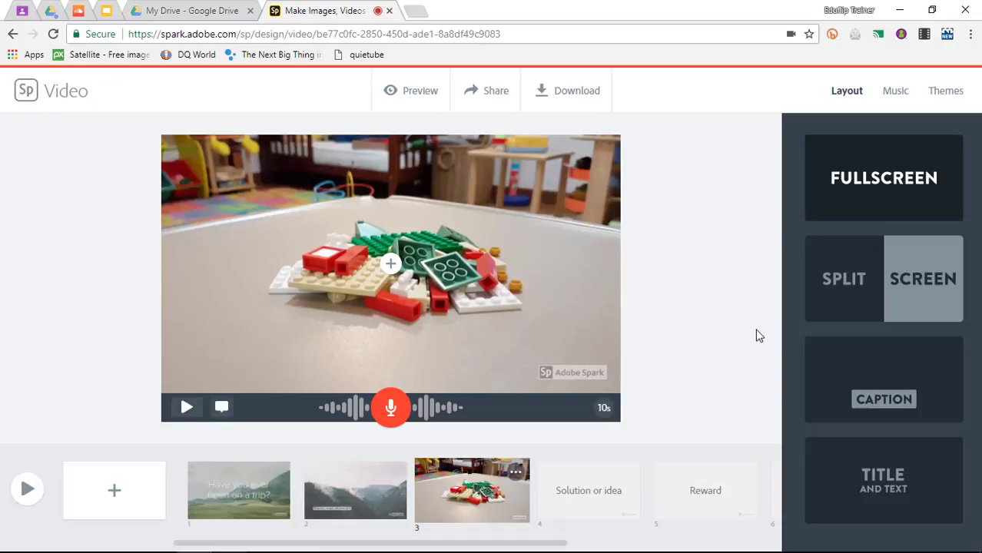
# Step: Return to the Lego clip slide and set Sweet Arrival as the background music
pyautogui.click(597, 496)
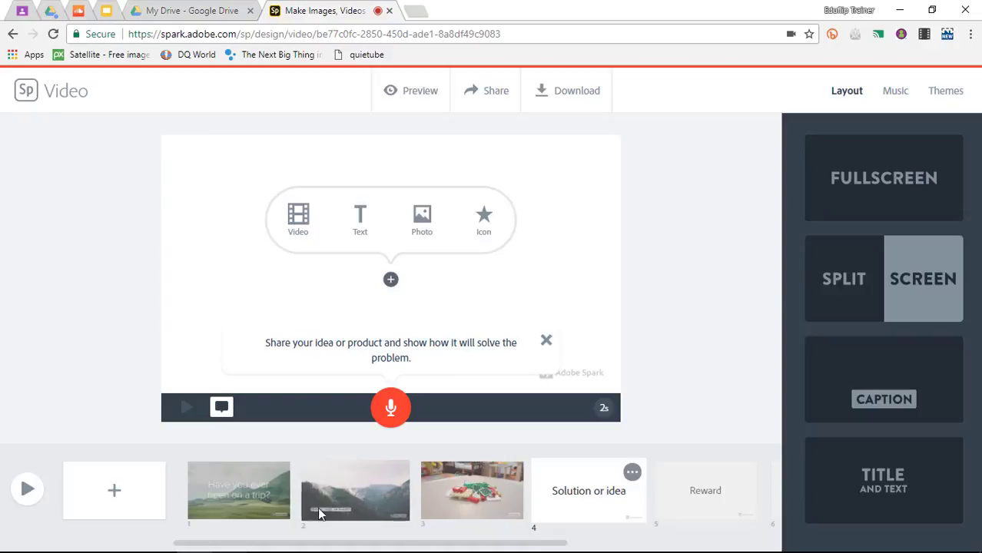
pyautogui.click(457, 499)
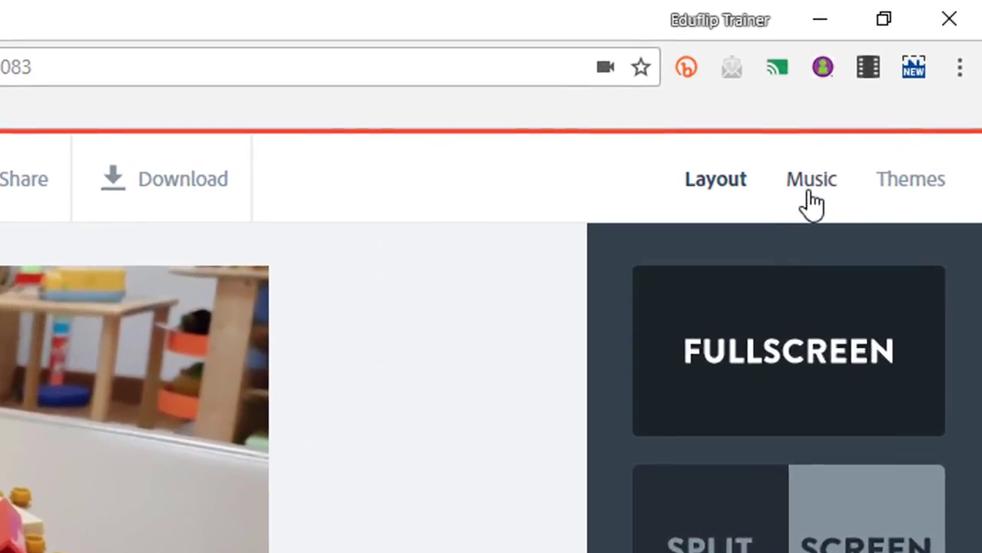
pyautogui.click(894, 96)
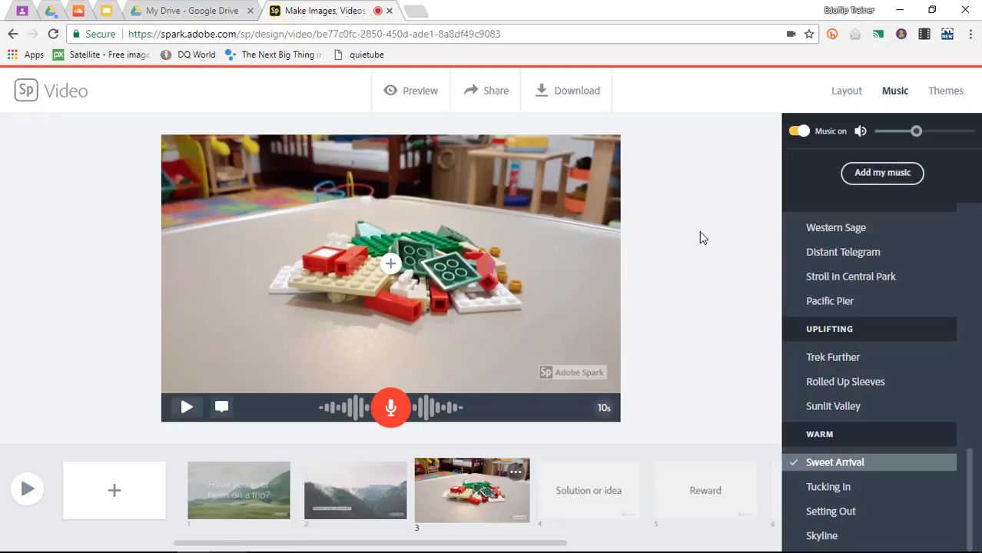
# Step: Apply the Mega theme from the Themes list and play the full 24-second preview
pyautogui.click(947, 91)
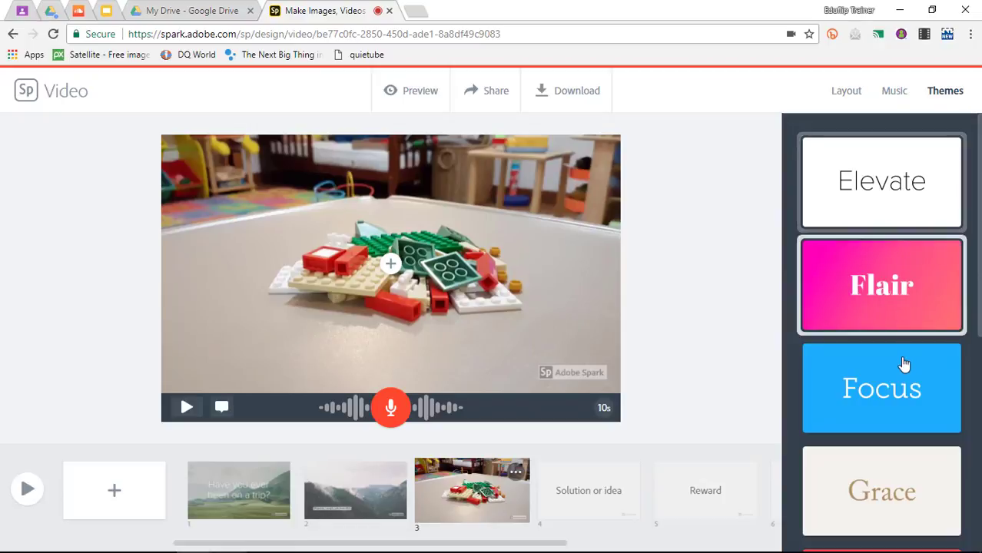
pyautogui.scroll(-3, 904, 367)
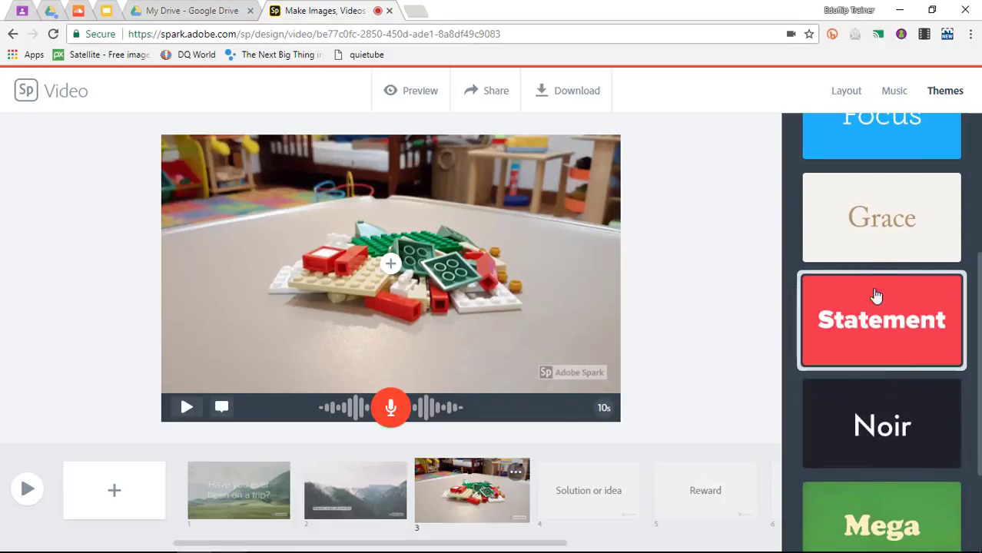
pyautogui.scroll(-2, 890, 413)
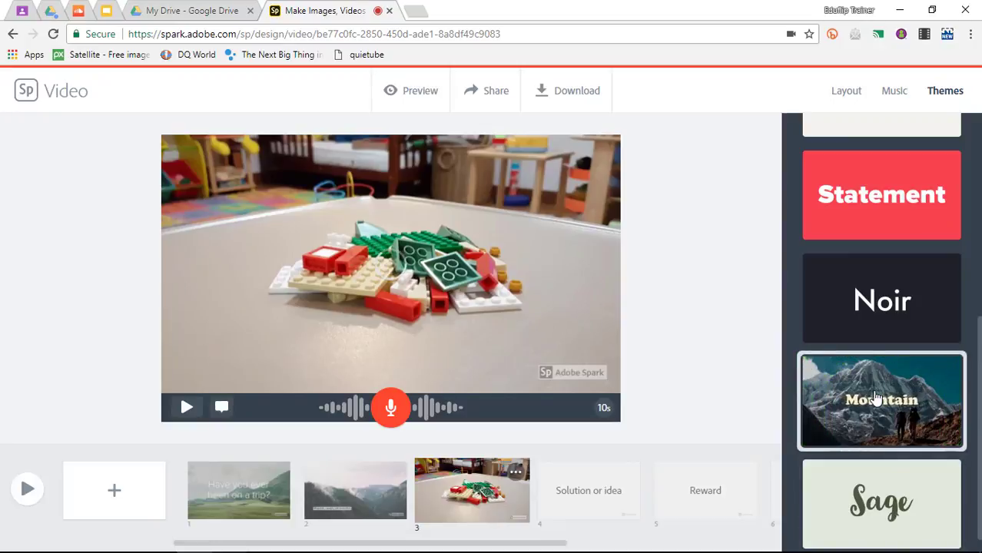
pyautogui.click(877, 397)
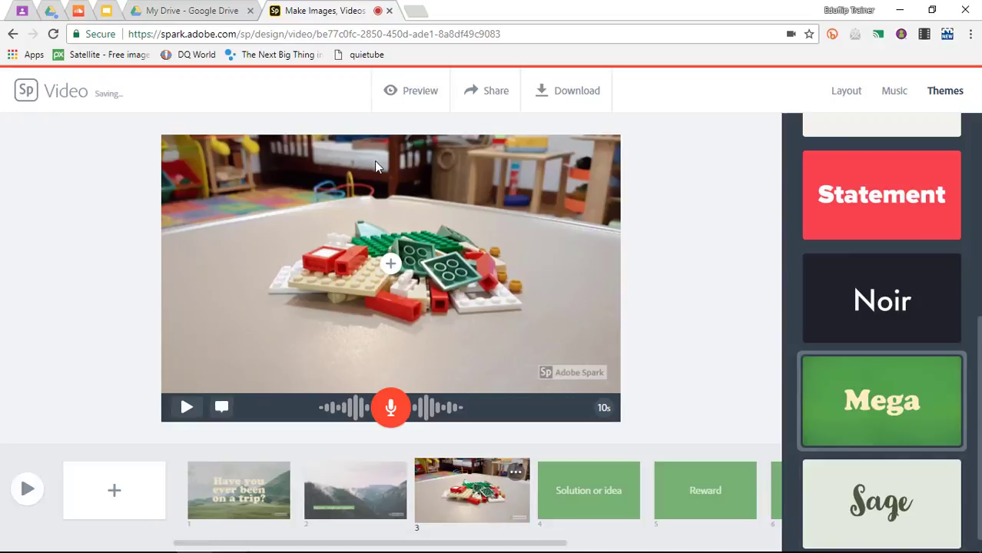
pyautogui.click(395, 91)
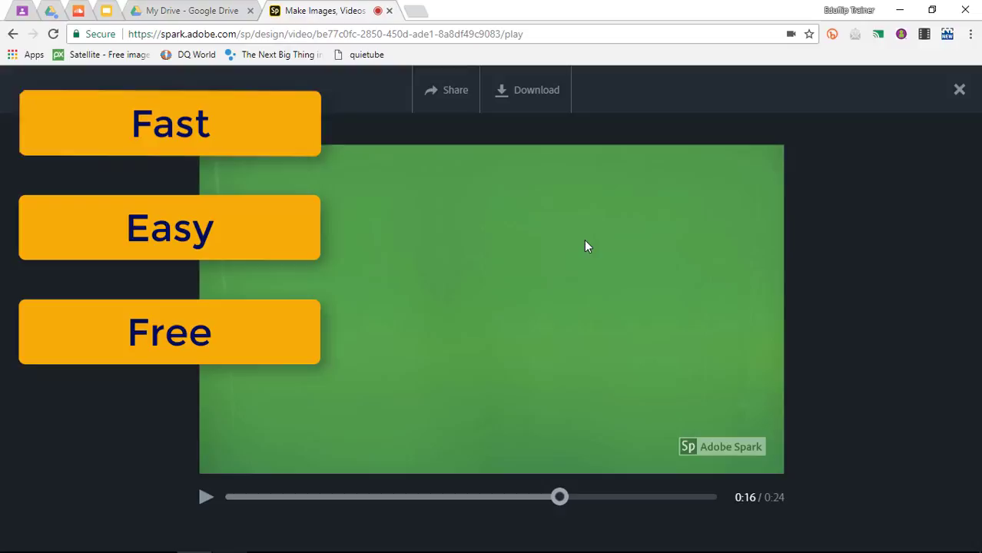
# Step: Open the Share options from the preview and download the 4.6 MB video file
pyautogui.click(451, 97)
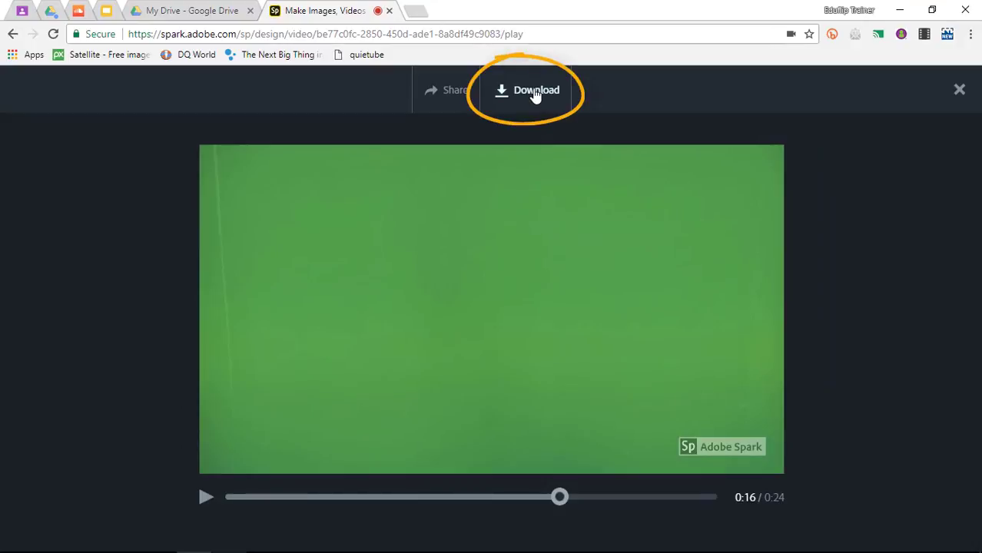
pyautogui.click(538, 82)
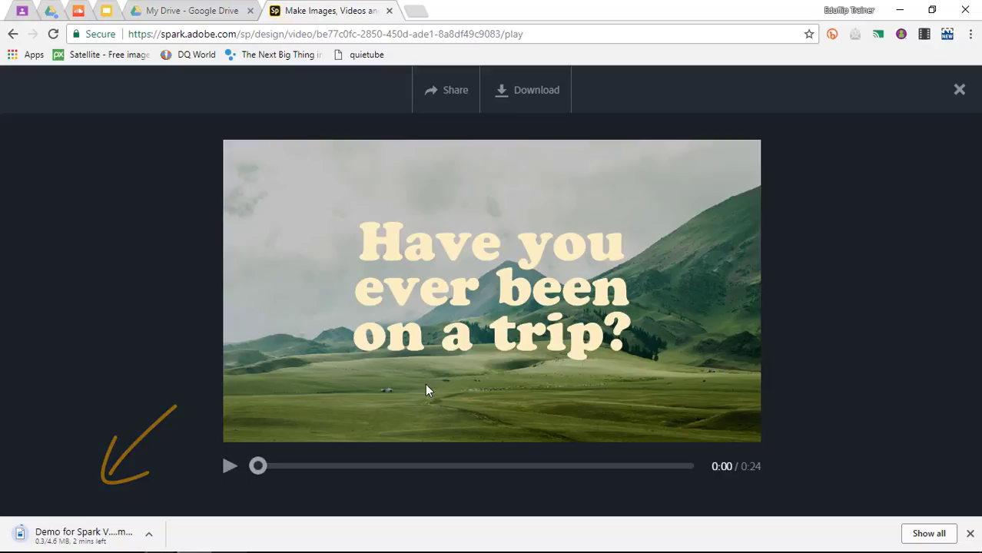
# Step: Close the video preview, go back to the Projects page, and show the Create new menu
pyautogui.click(959, 93)
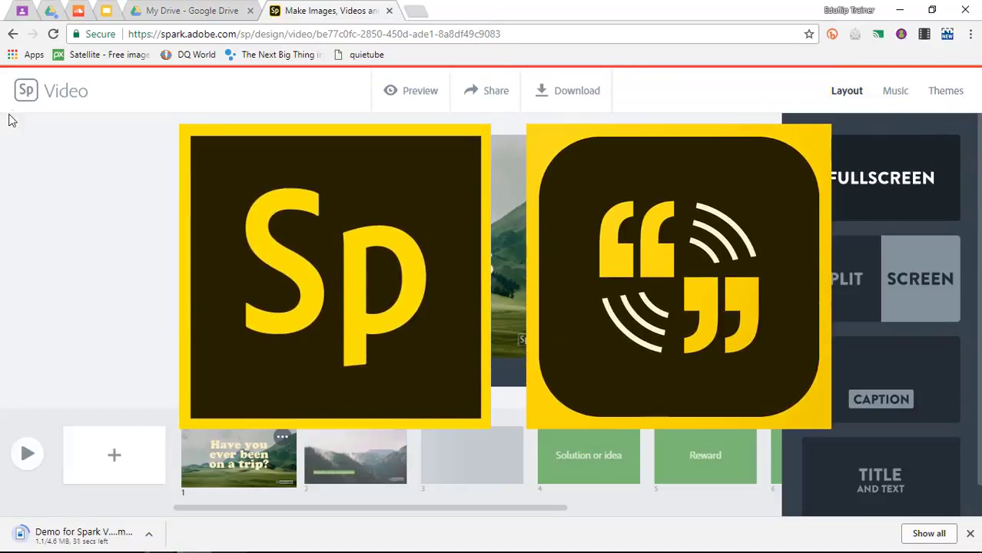
pyautogui.click(24, 93)
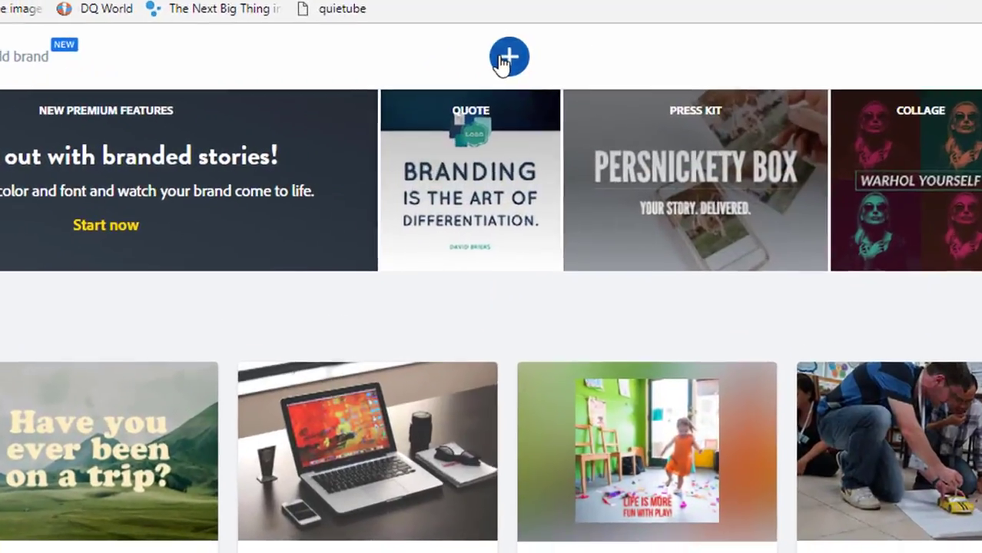
pyautogui.click(506, 58)
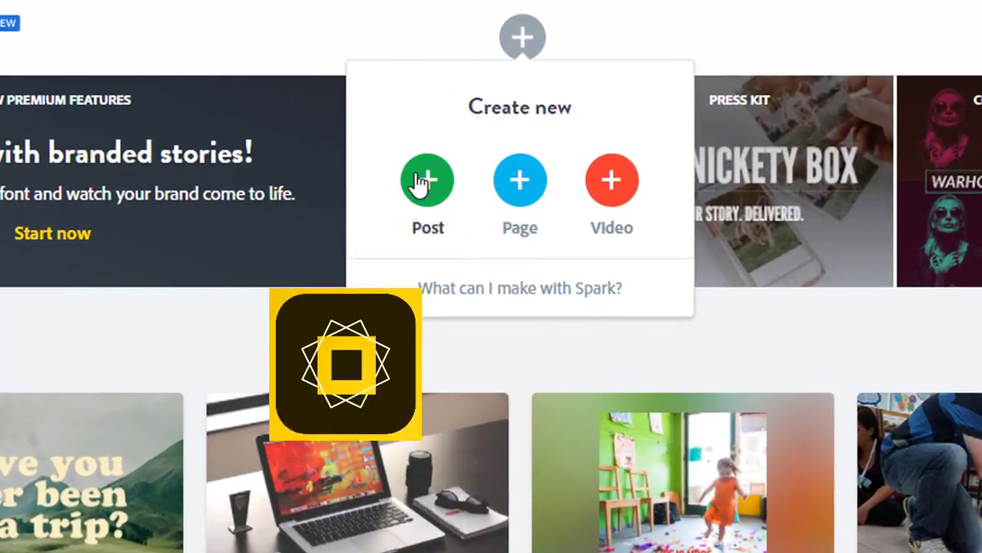